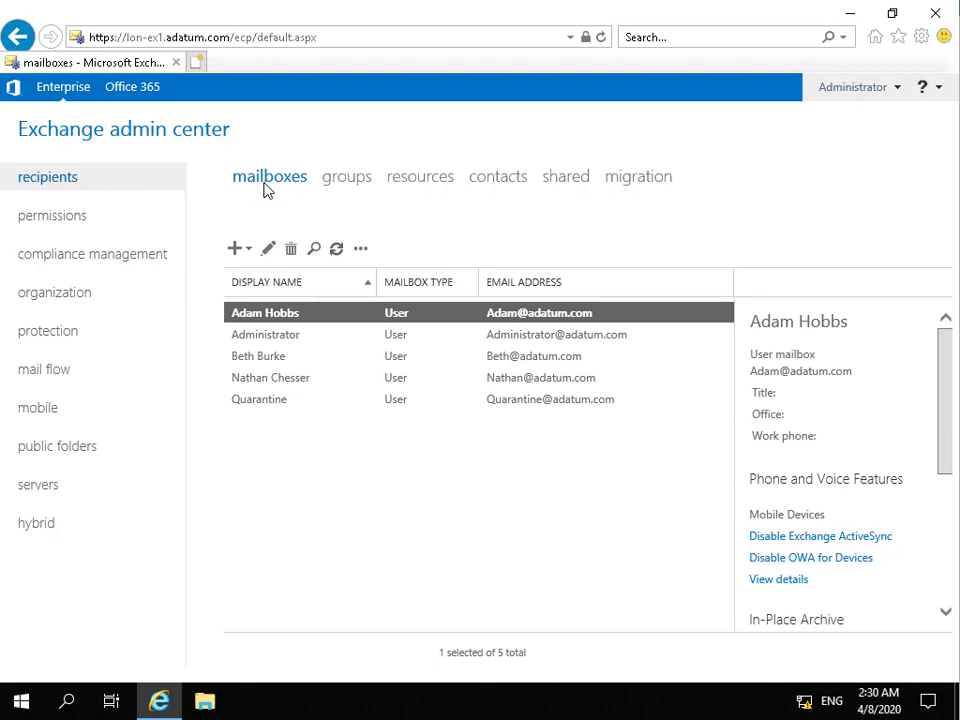
- Open the IT user's mailbox properties below the Administrator entry and review the general settings, including organizational unit, mailbox database and custom attributes
left_click(336, 356)
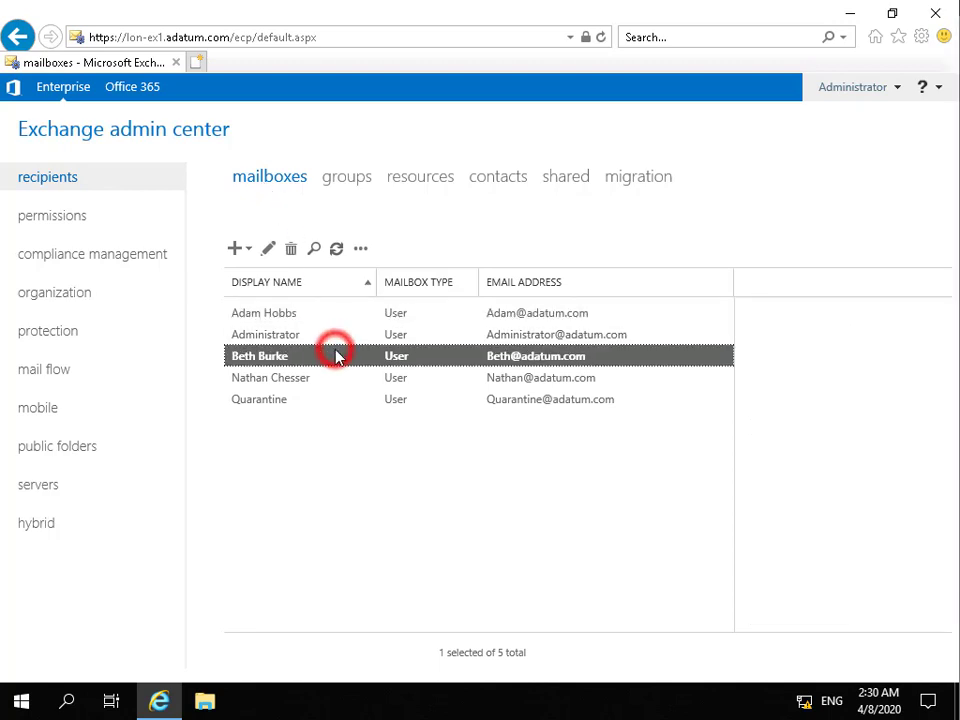
left_click(270, 250)
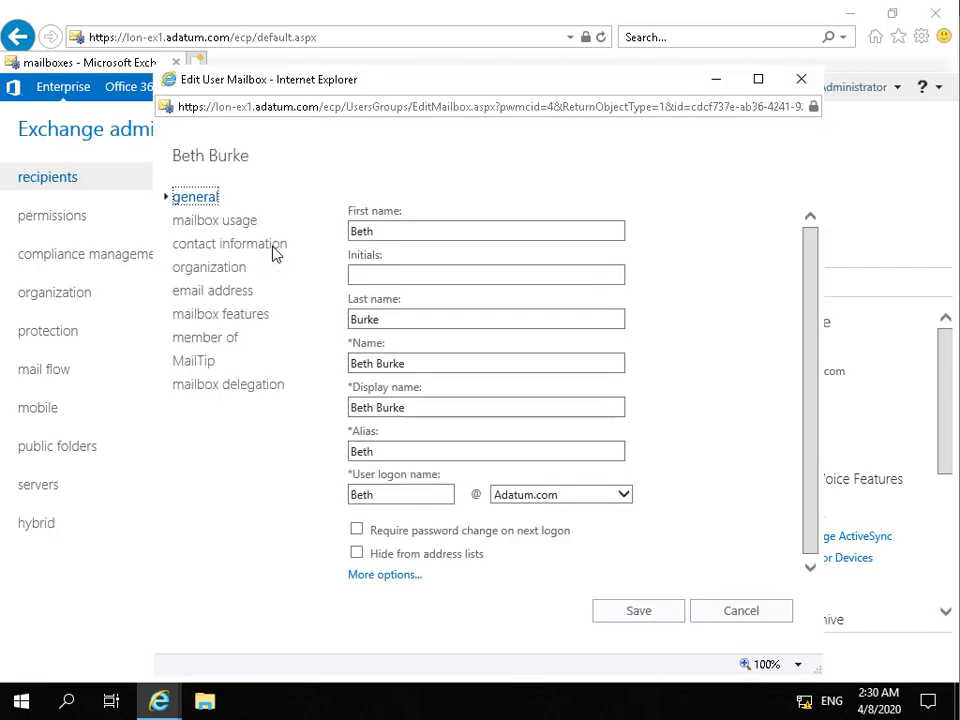
left_click(418, 277)
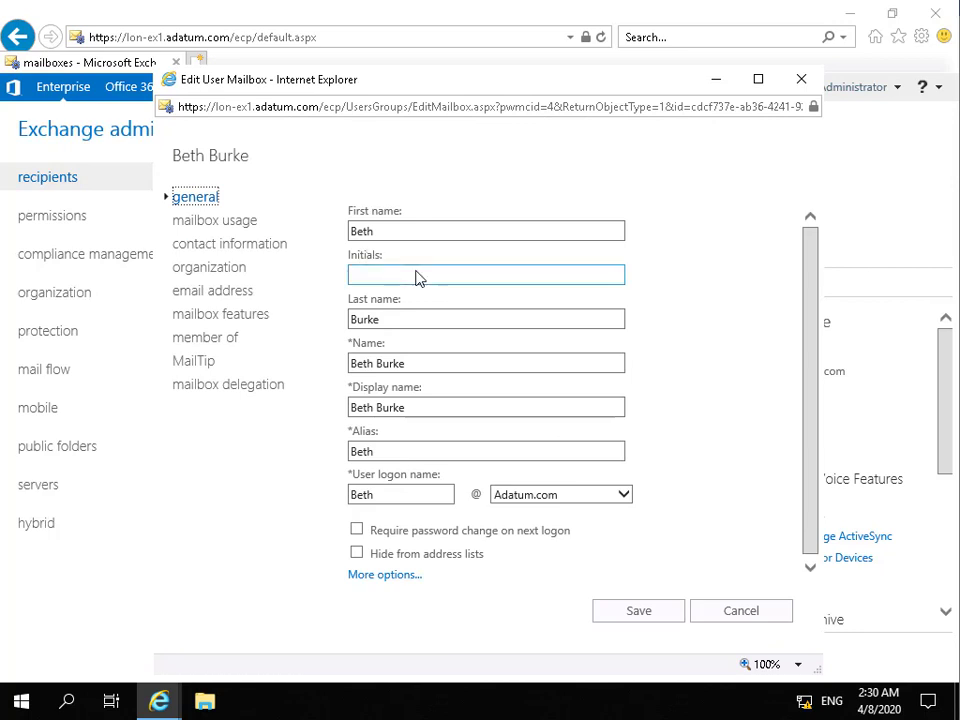
left_click(422, 360)
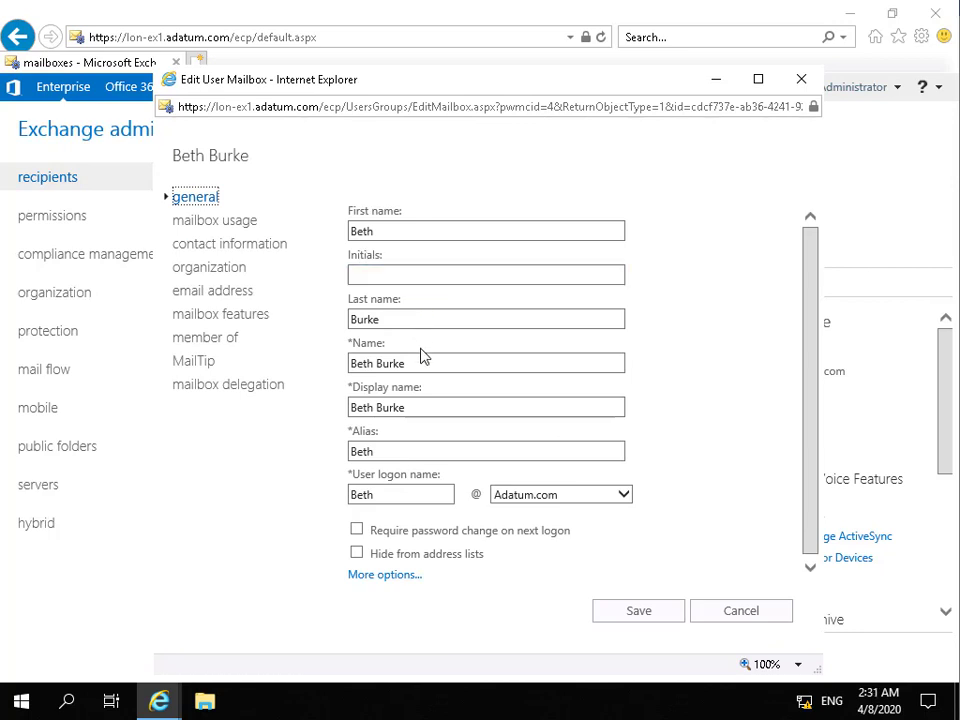
left_click(419, 411)
scroll(600, 467, "down", 1)
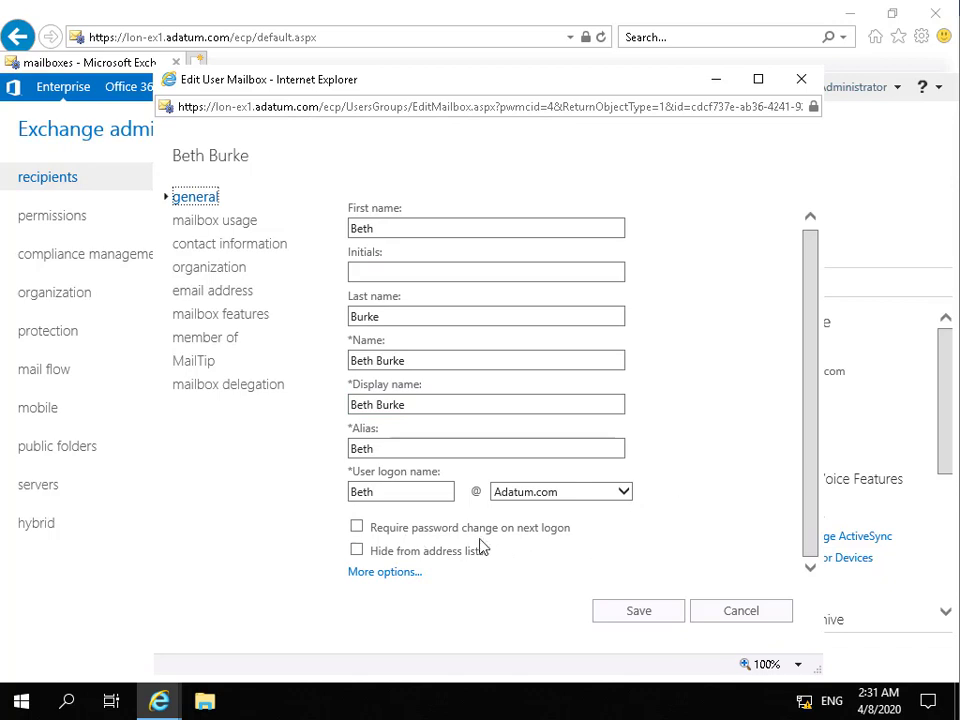
mouse_move(477, 560)
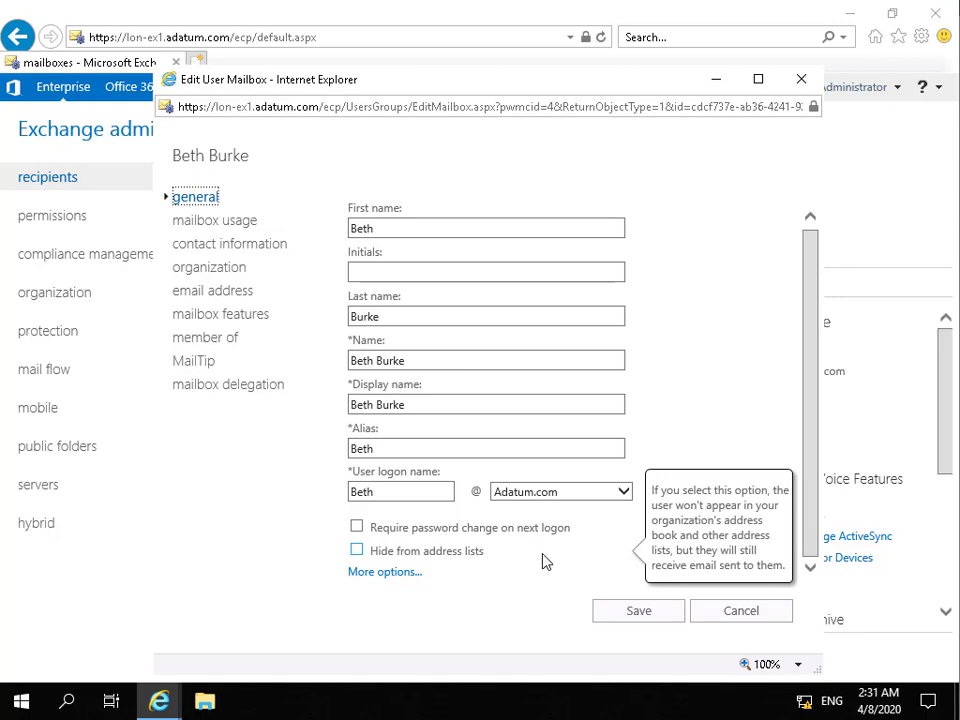
left_click(414, 574)
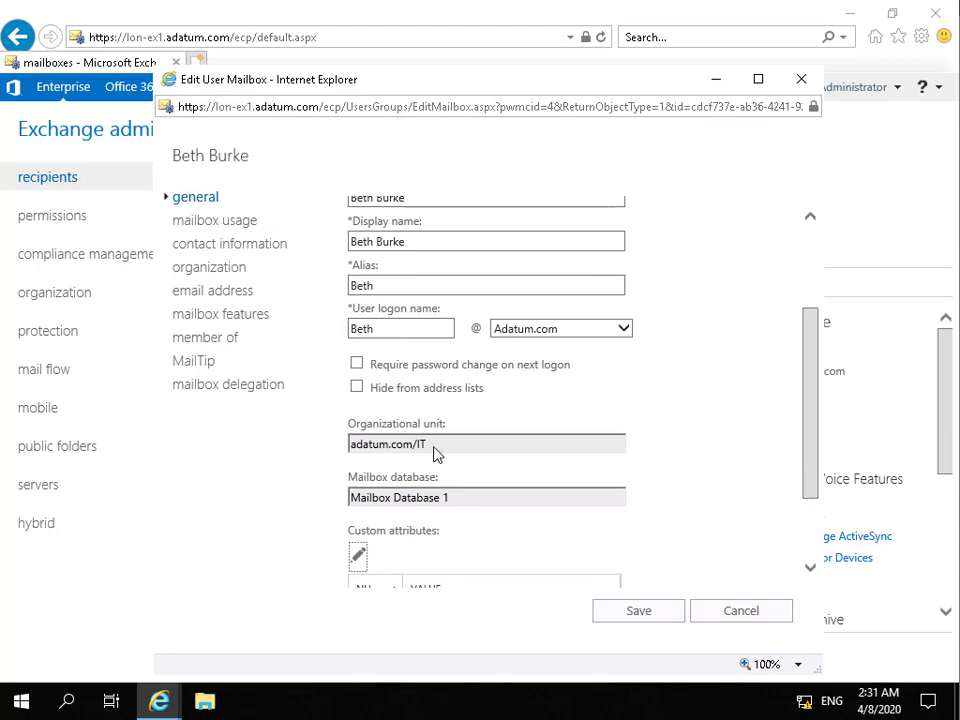
left_click(808, 468)
left_click_drag(808, 468, 823, 546)
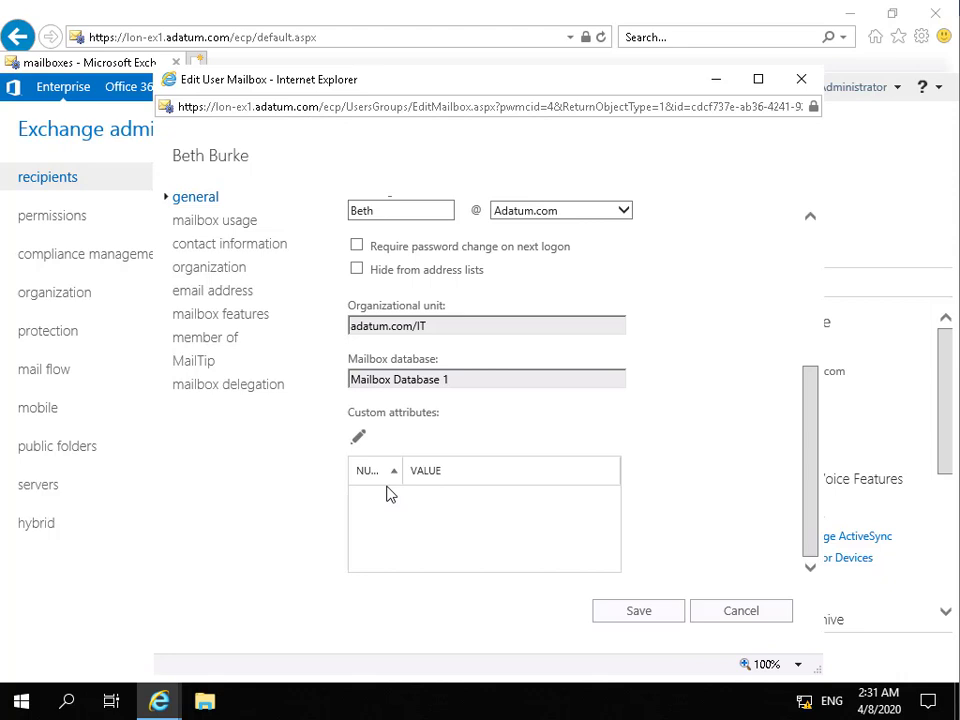
- Review the mailbox usage page, including its expanded quota and deleted-item retention settings
left_click(236, 226)
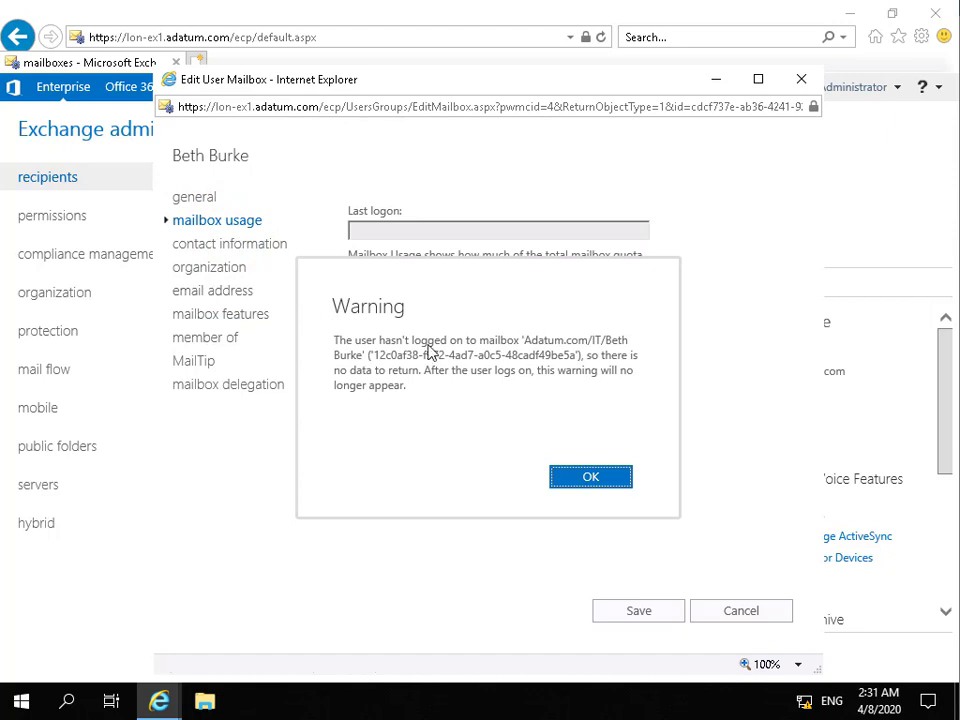
left_click(602, 481)
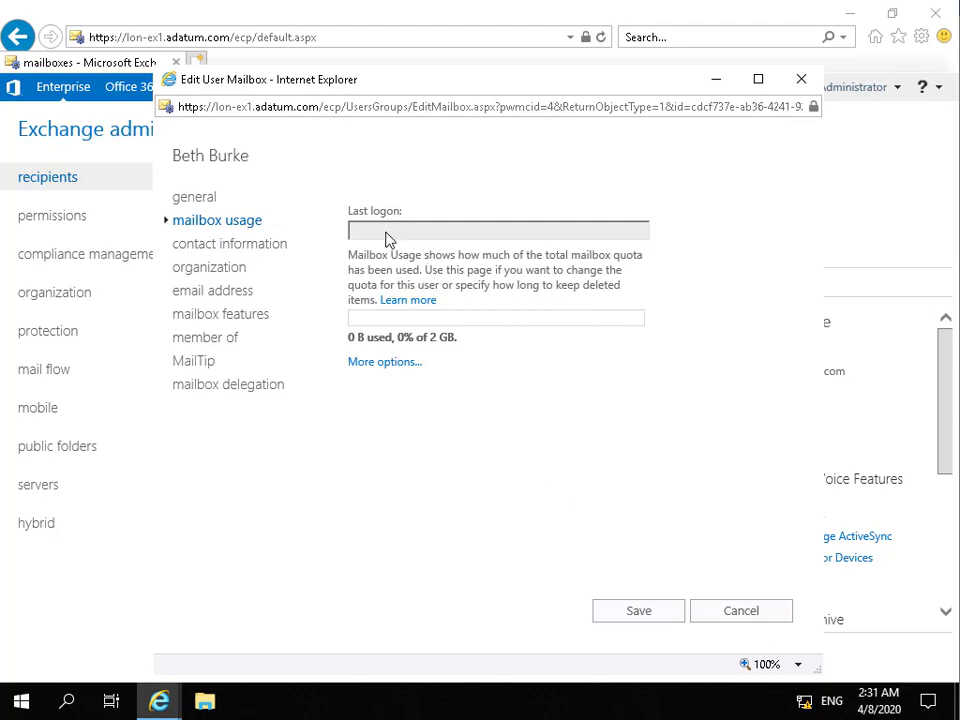
left_click(405, 366)
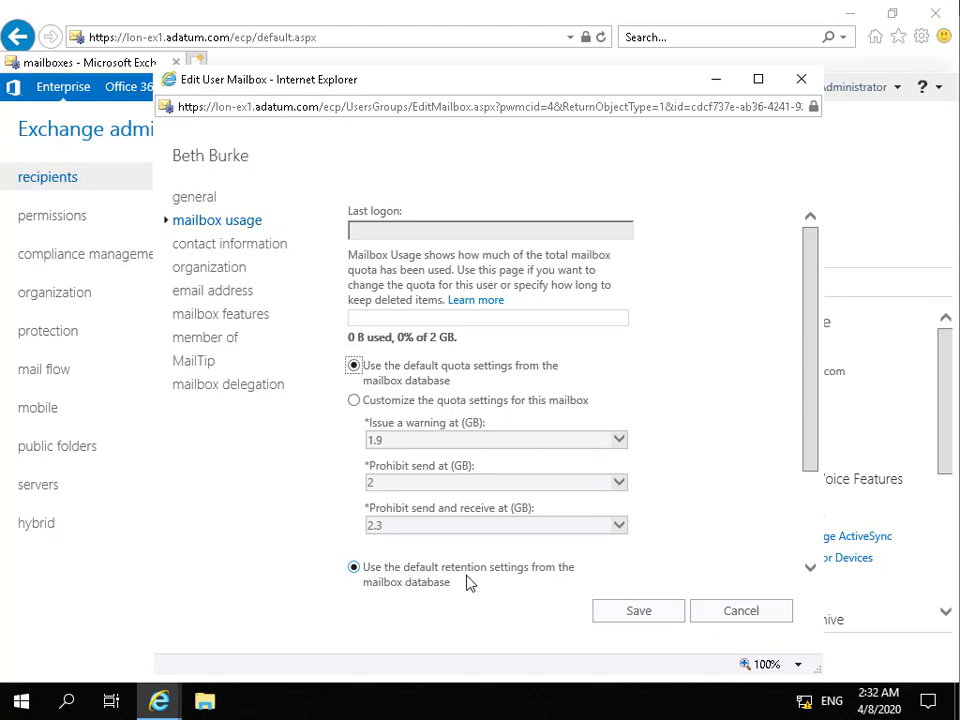
- Review the mailbox's contact information, organization details and email addresses
left_click(252, 246)
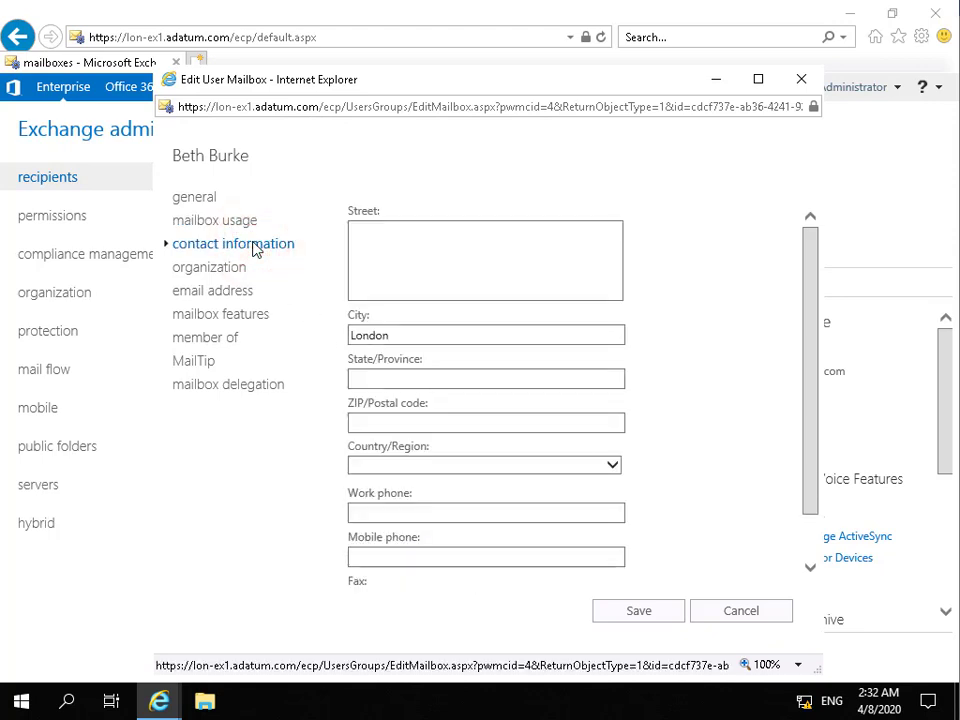
left_click(236, 266)
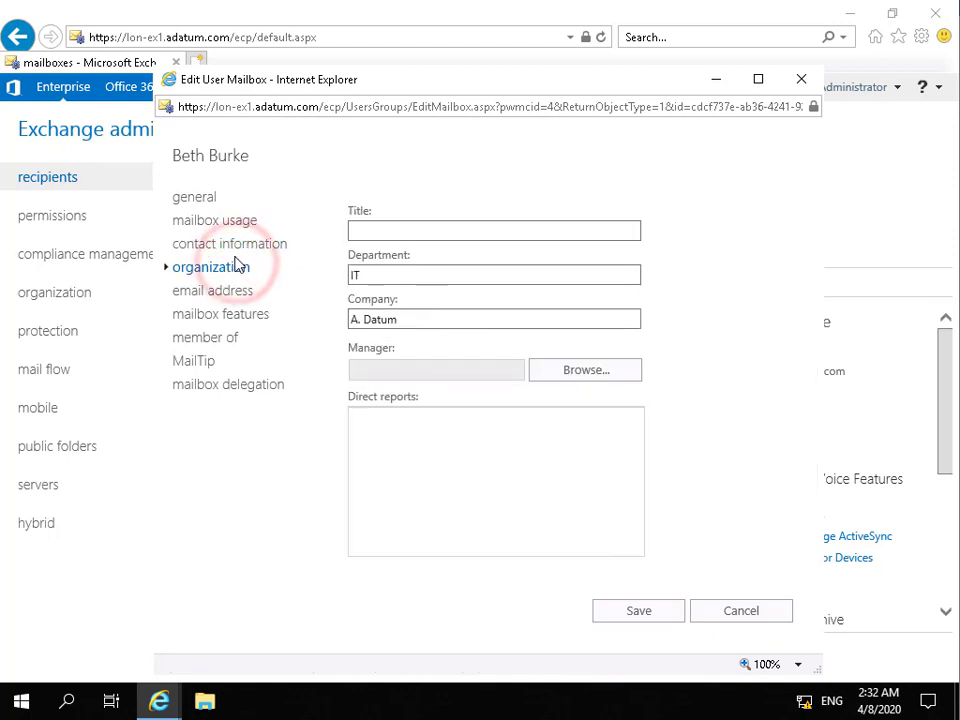
left_click(237, 298)
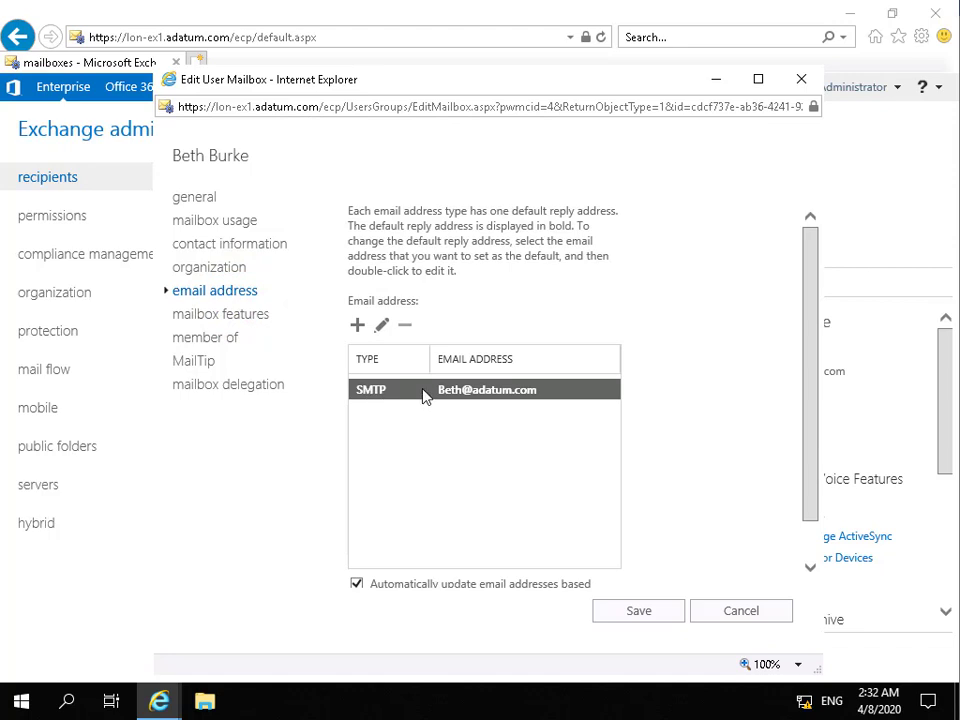
- Review the mailbox's features, group membership, MailTip and delegation settings, and close the properties without saving
left_click(264, 316)
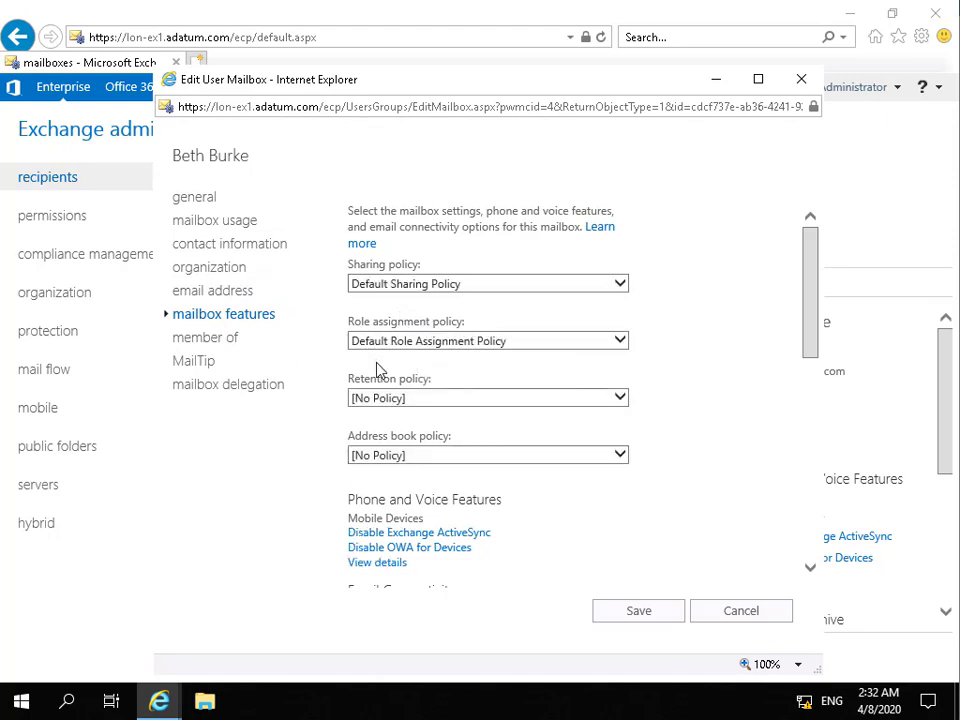
scroll(560, 480, "down", 2)
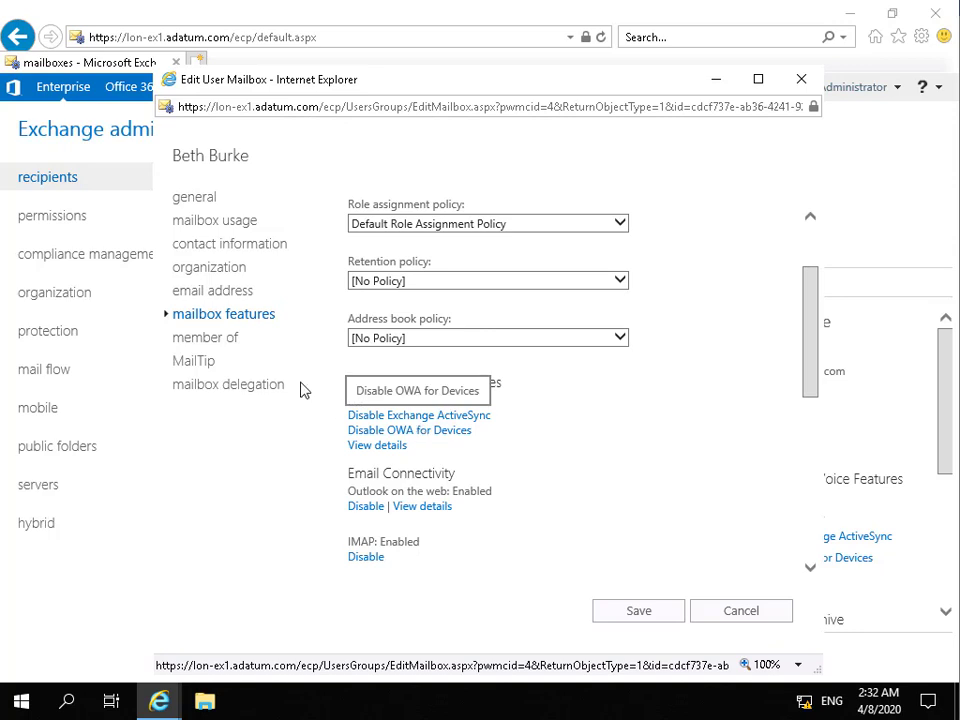
left_click(226, 342)
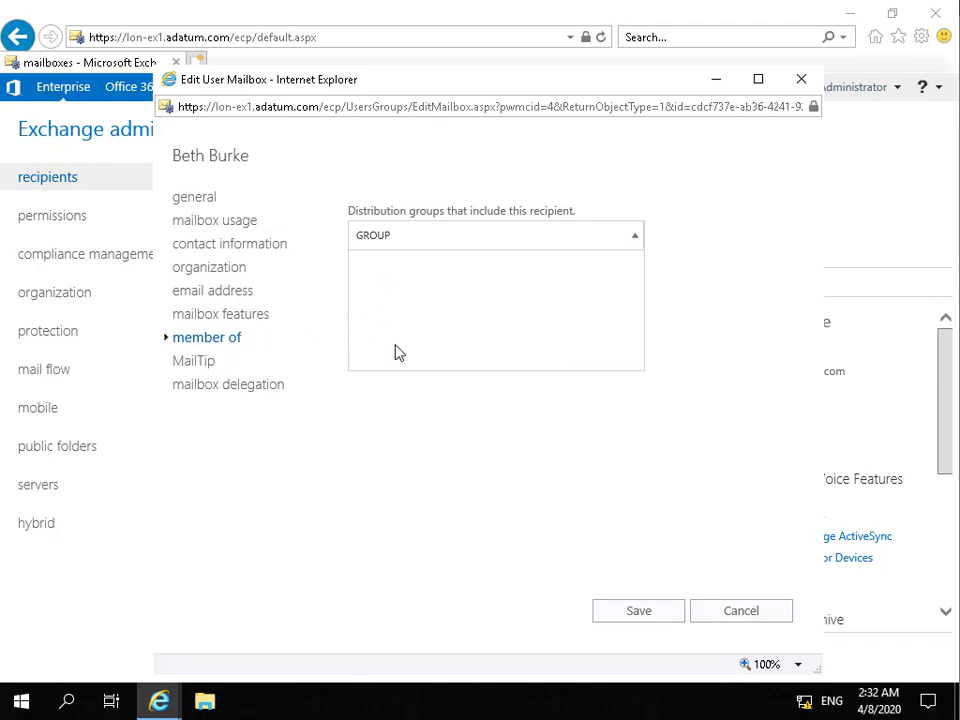
left_click(196, 363)
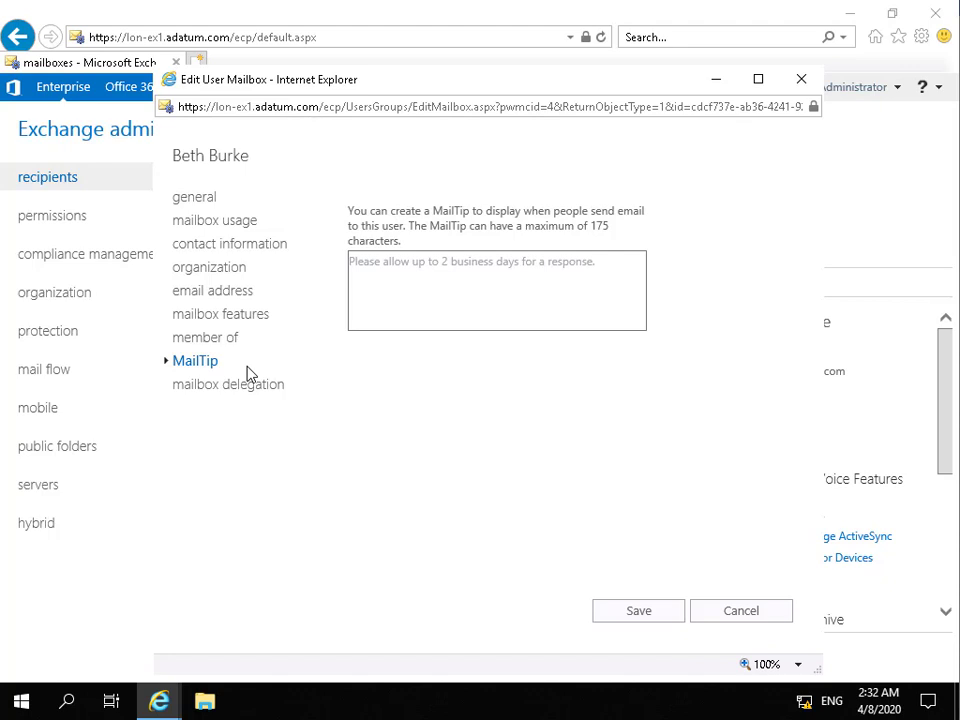
left_click(256, 384)
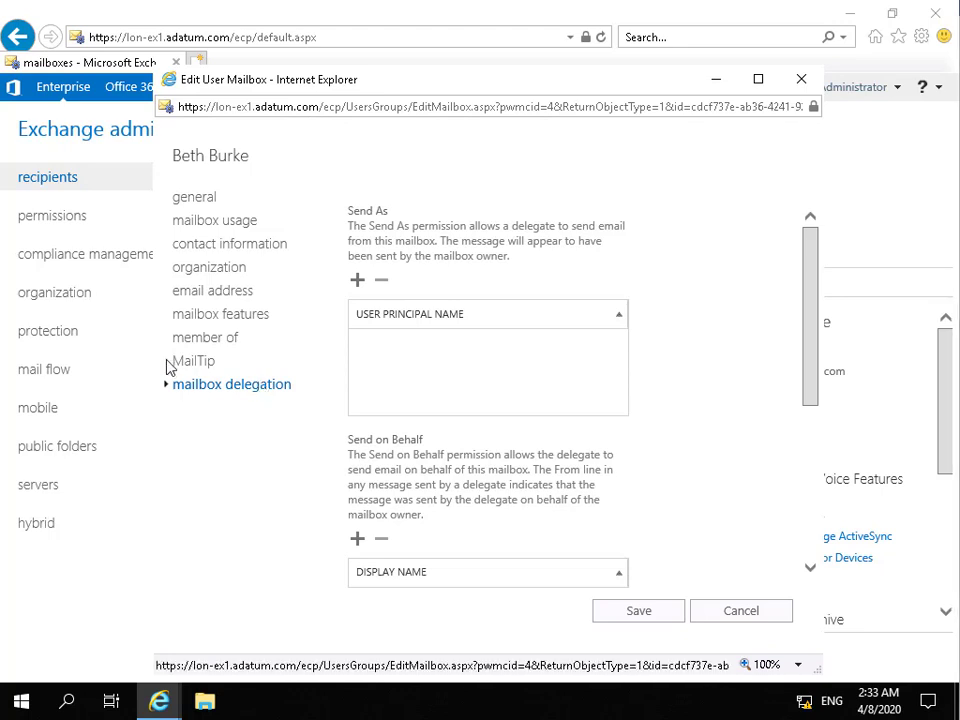
left_click(720, 612)
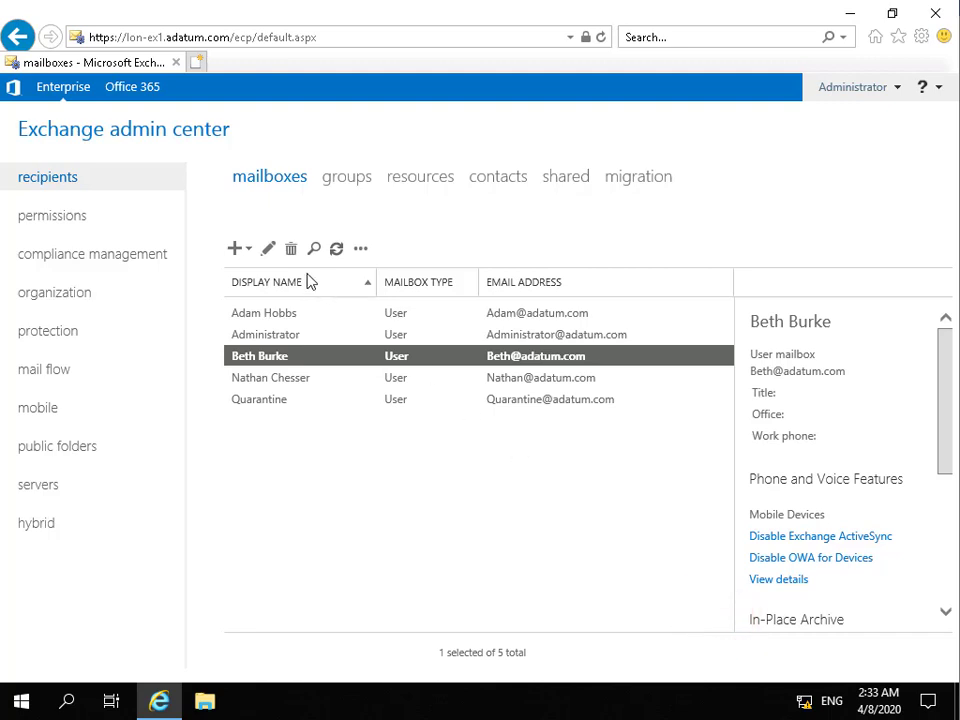
- Fill in a user mailbox for a new user in Adatum.com/Research with the alias, name, logon name and confirmed account password
left_click(236, 250)
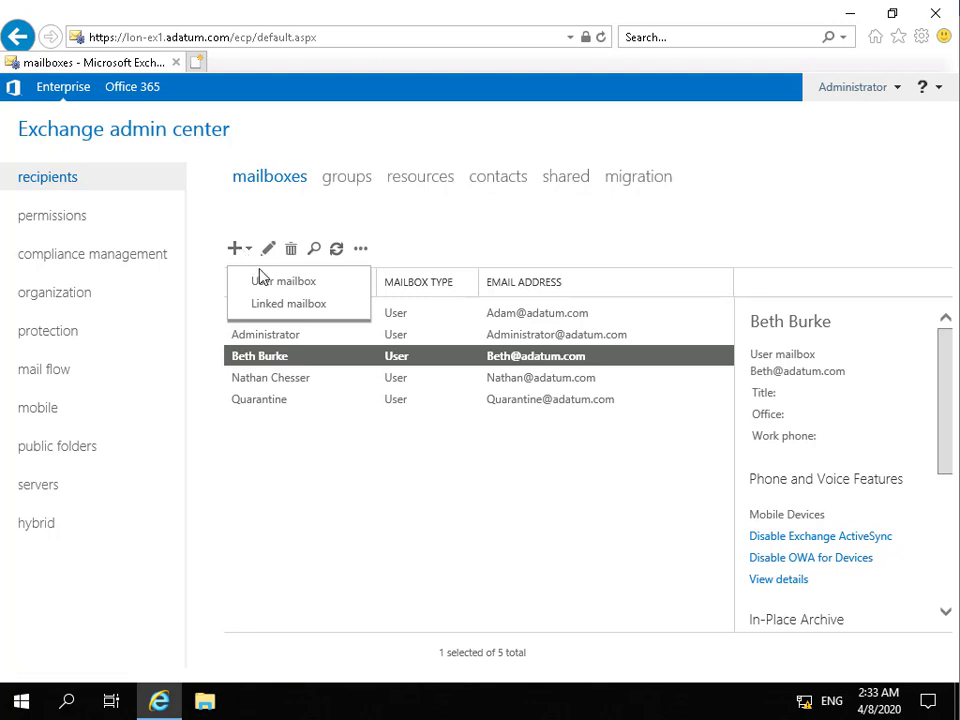
left_click(265, 287)
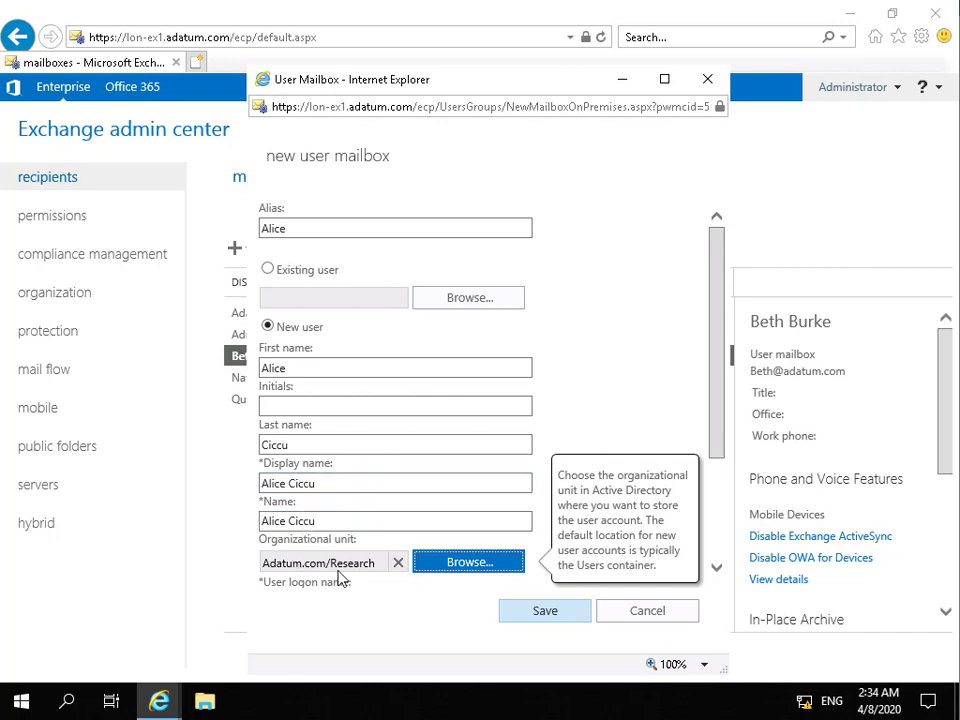
left_click_drag(714, 424, 727, 568)
left_click(303, 440)
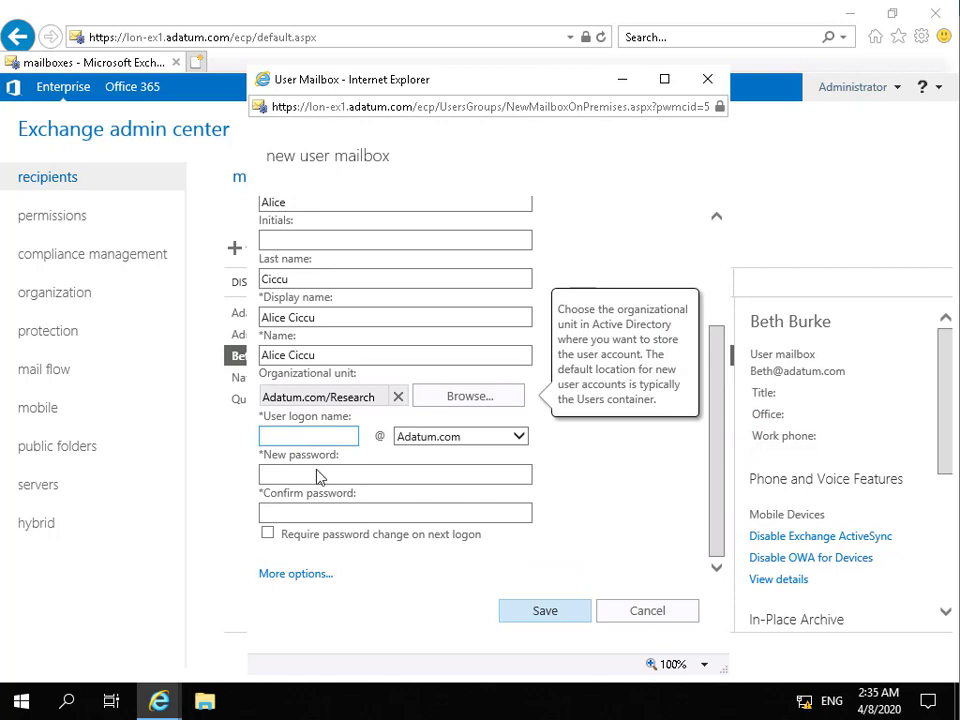
left_click(319, 476)
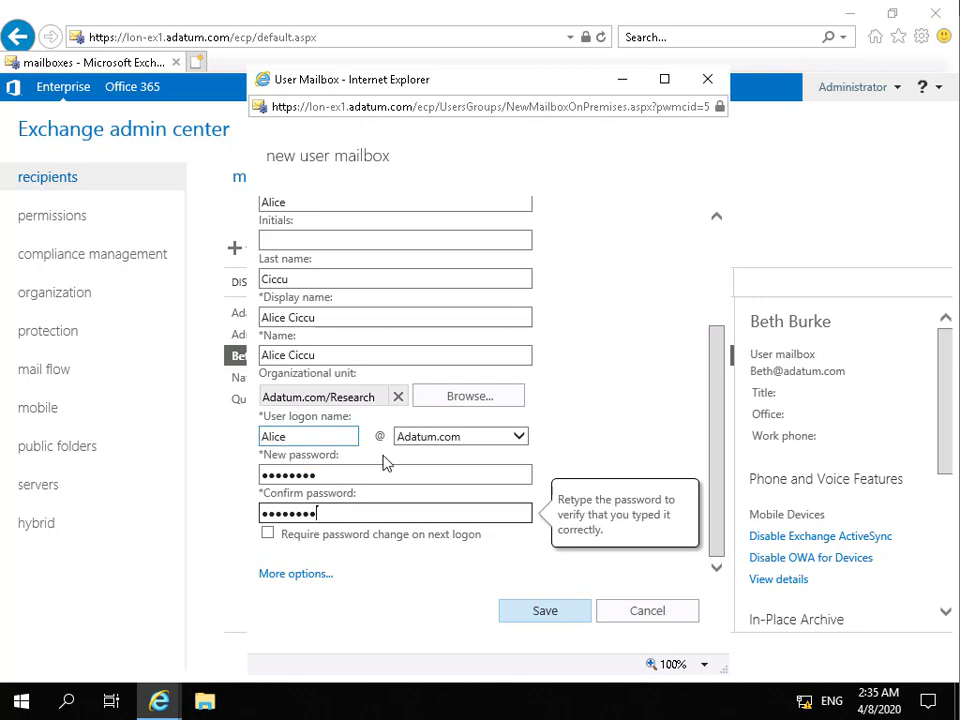
left_click(362, 512)
- Assign Mailbox Database 1 to the new user's mailbox and save the mailbox
left_click(303, 574)
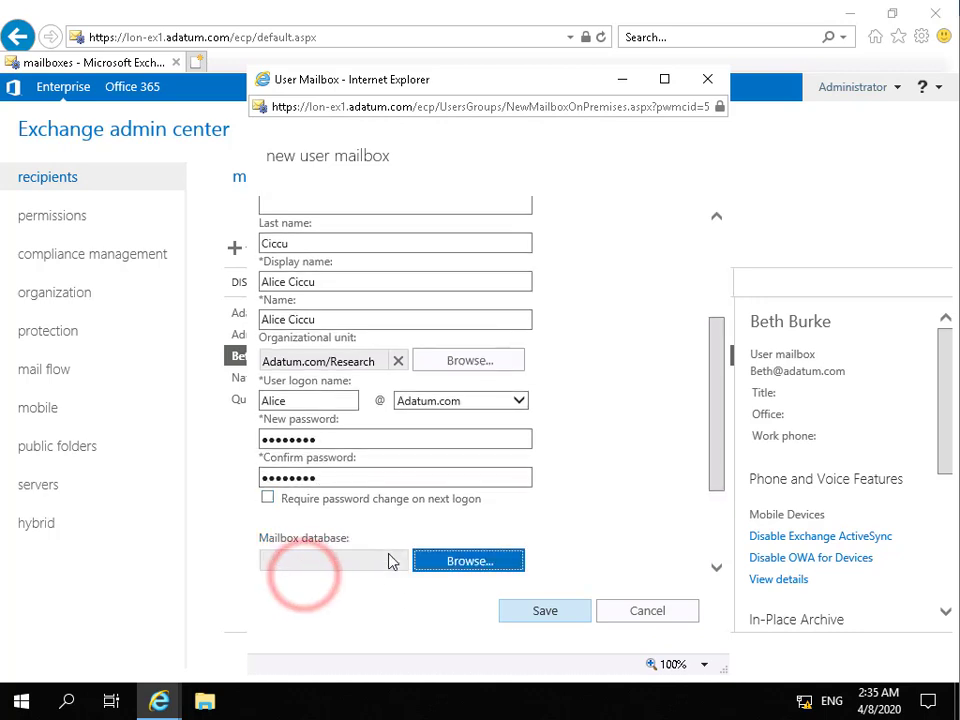
scroll(582, 530, "down", 2)
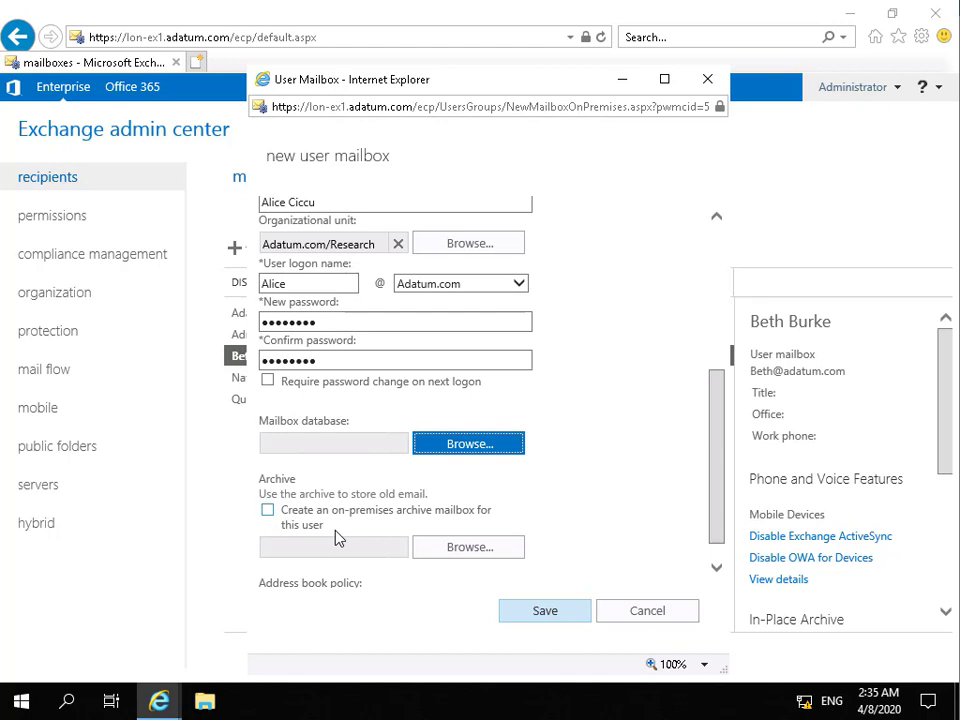
left_click(425, 445)
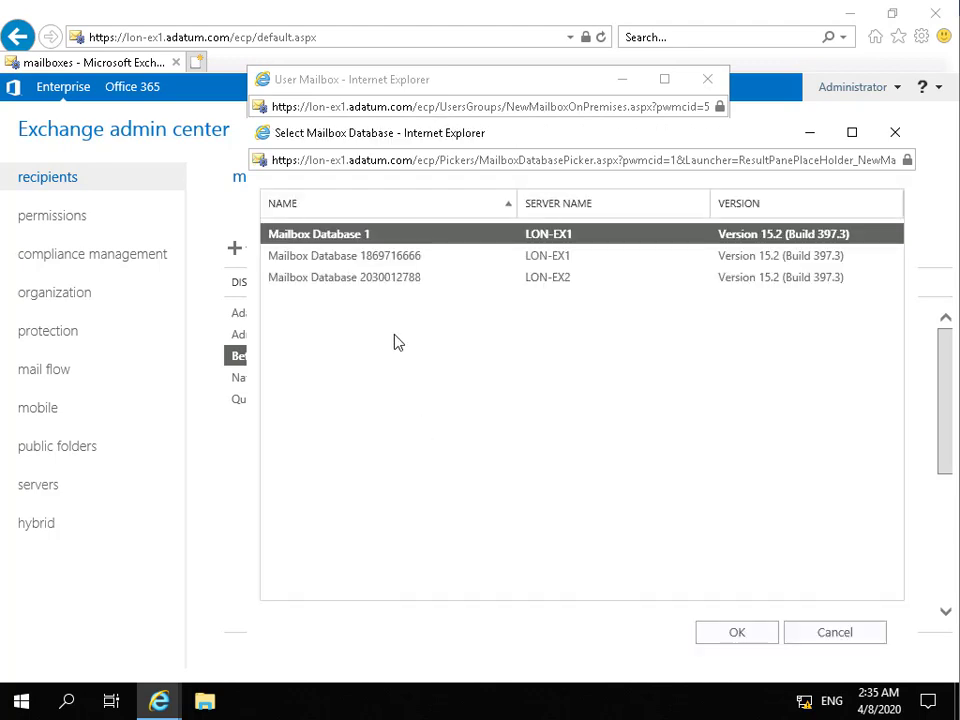
left_click(348, 234)
left_click(729, 633)
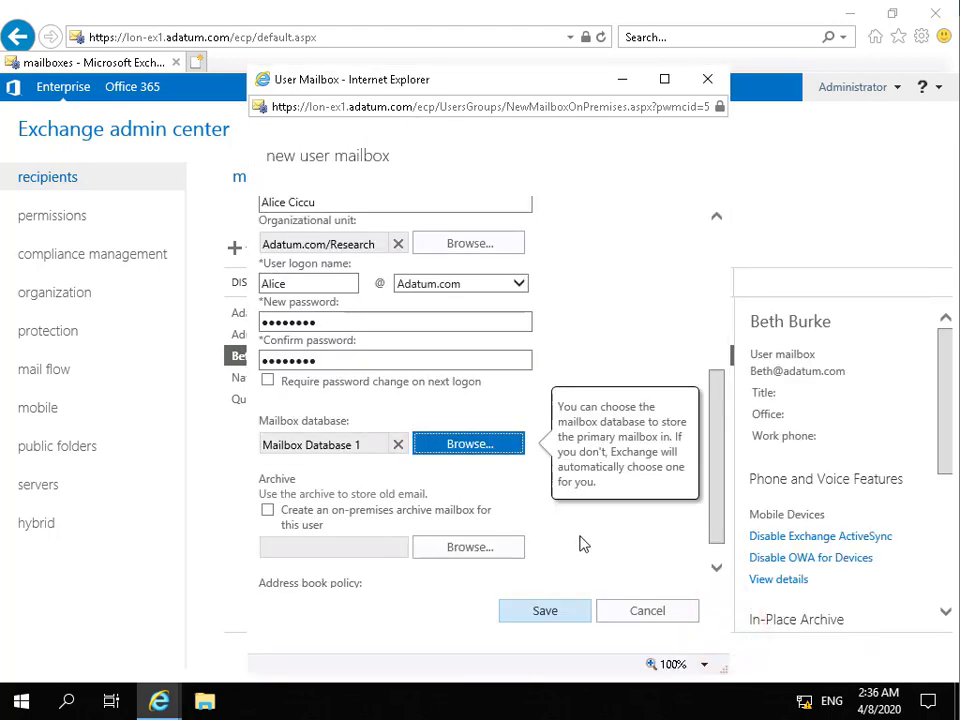
left_click(572, 615)
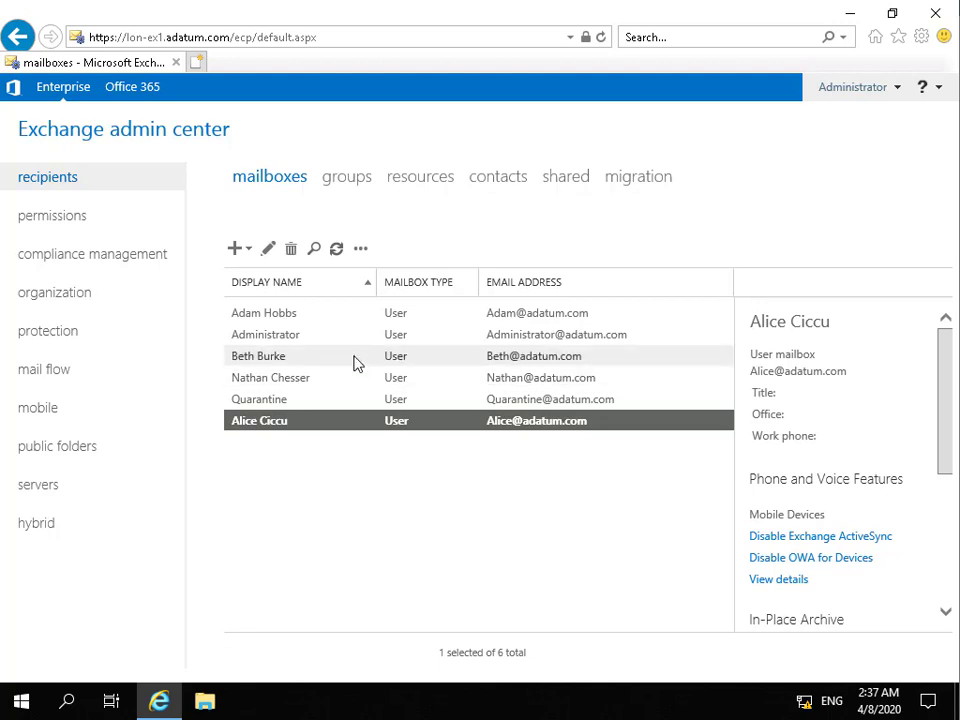
- Start another user mailbox for an existing user and enter the user's first name as its alias
left_click(239, 250)
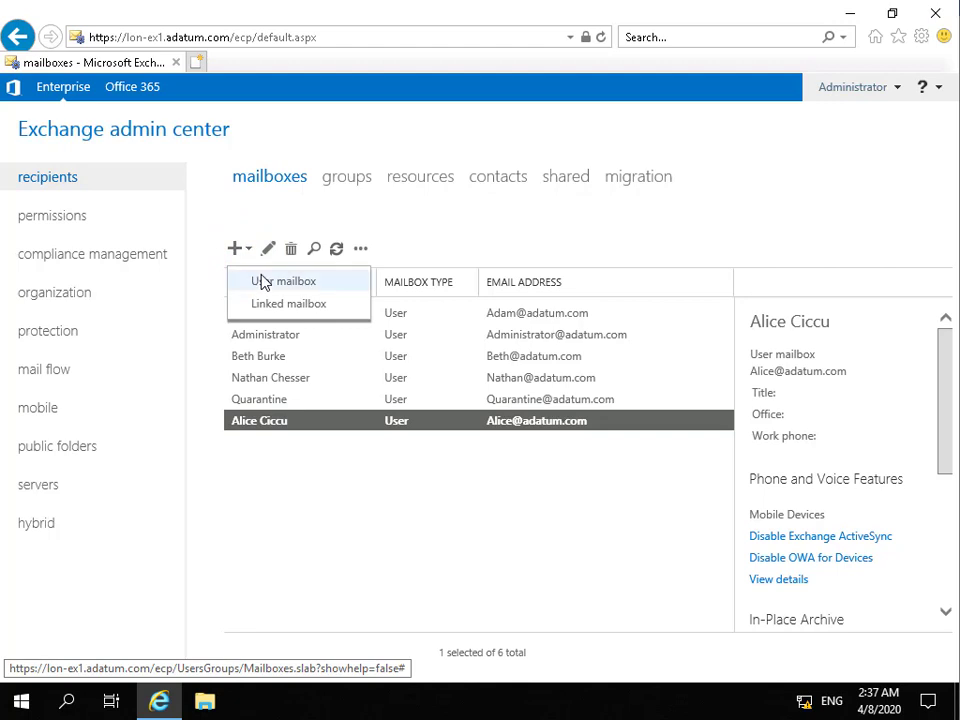
left_click(264, 283)
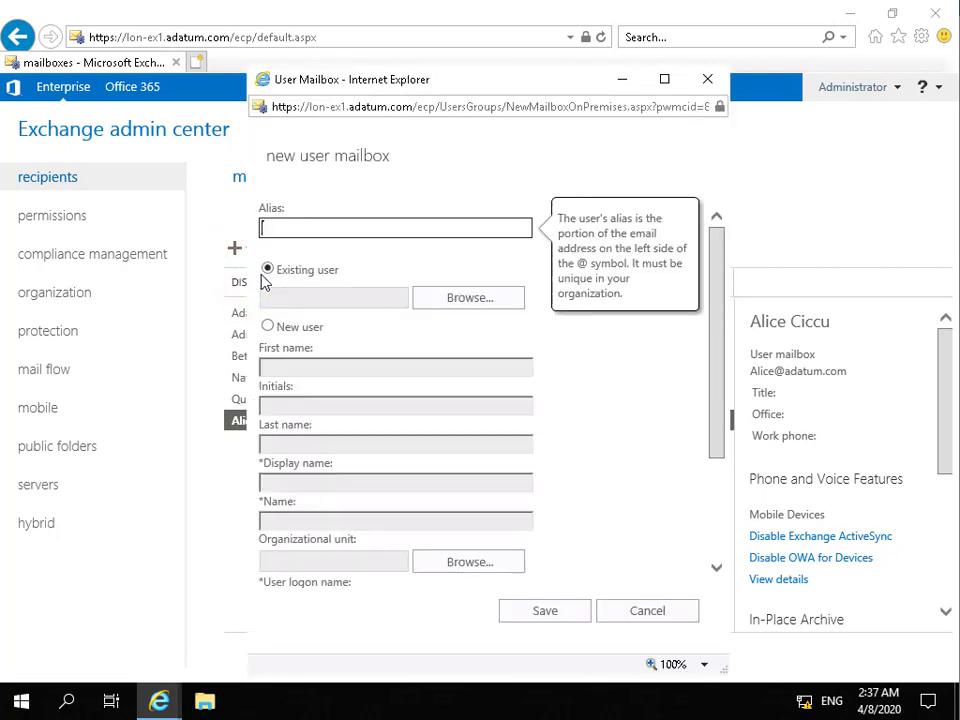
left_click(295, 229)
type("Arturs")
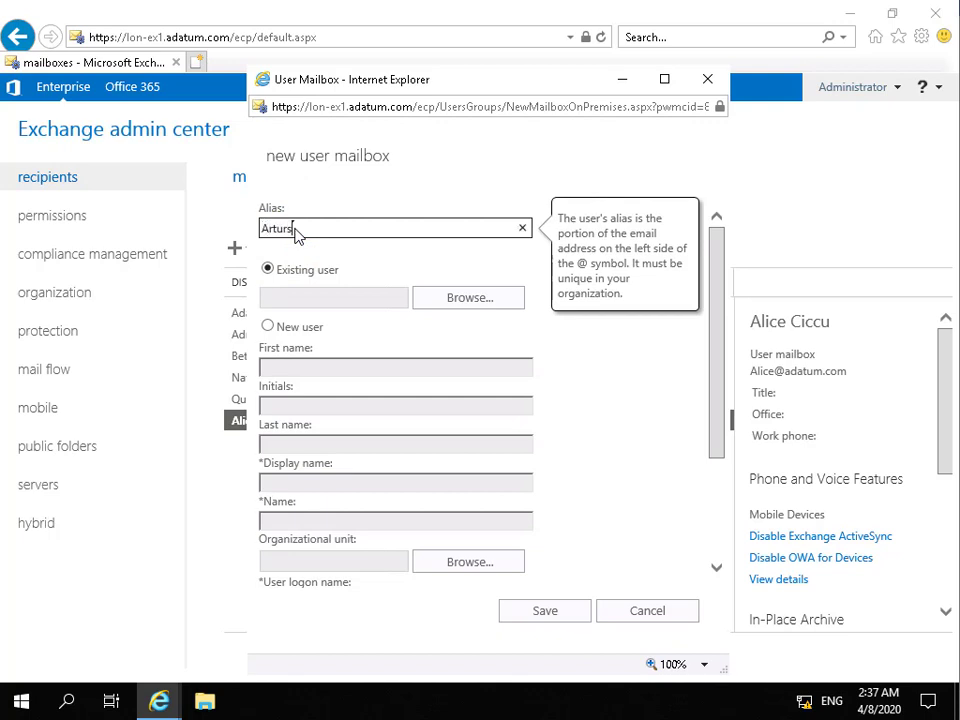
- Choose the existing user from adatum.com/Research whose first name matches the alias as the mailbox's account
left_click(470, 302)
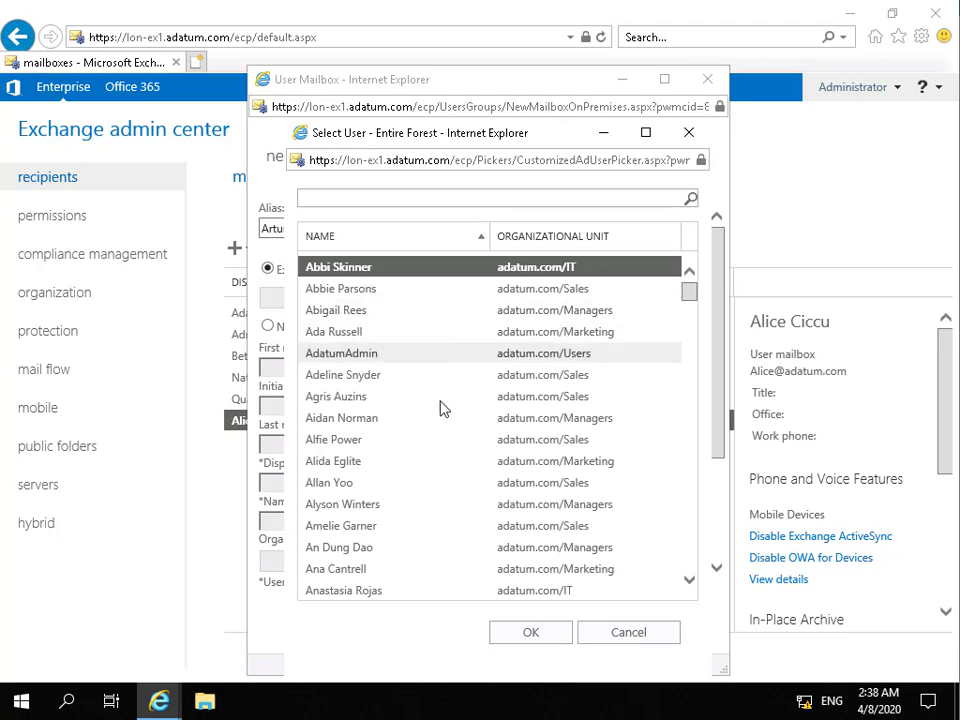
left_click(690, 580)
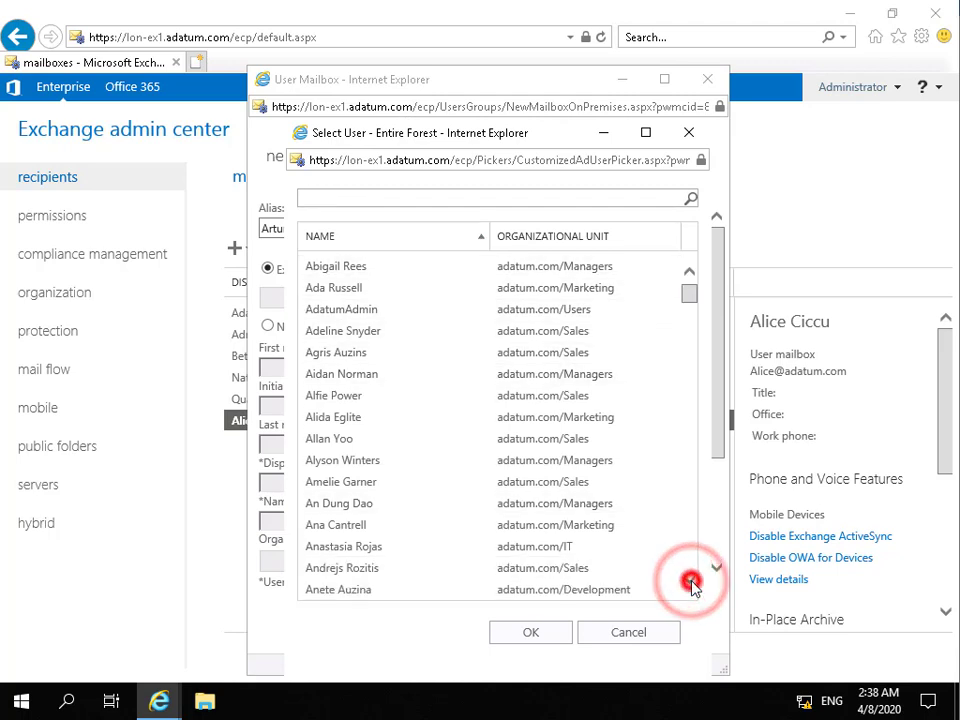
left_click(690, 580)
left_click(690, 580)
left_click(690, 580)
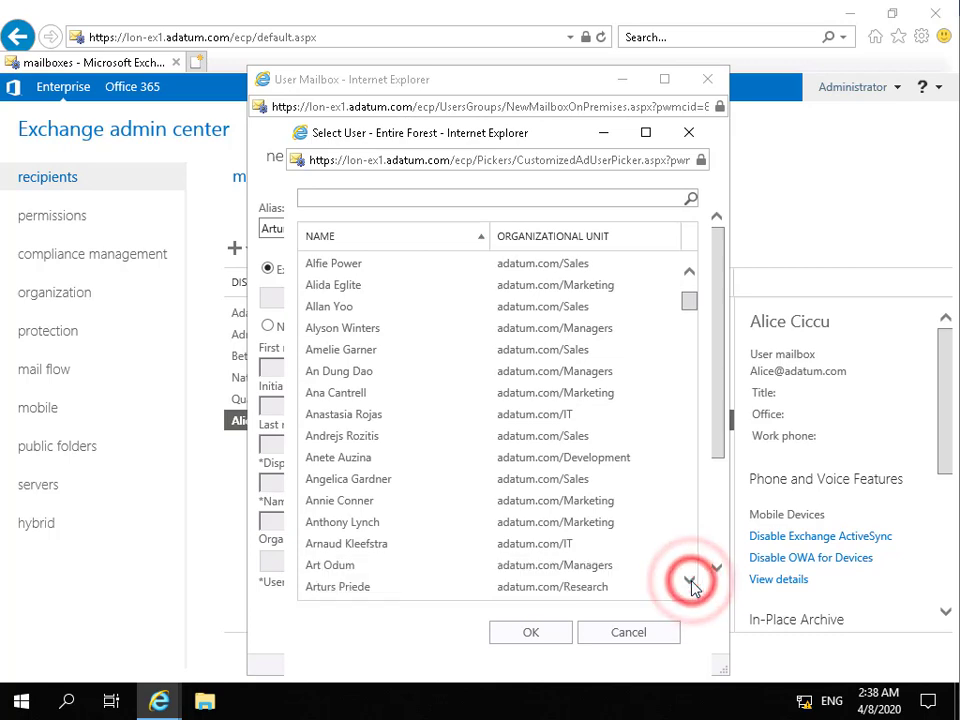
left_click(352, 588)
left_click(506, 632)
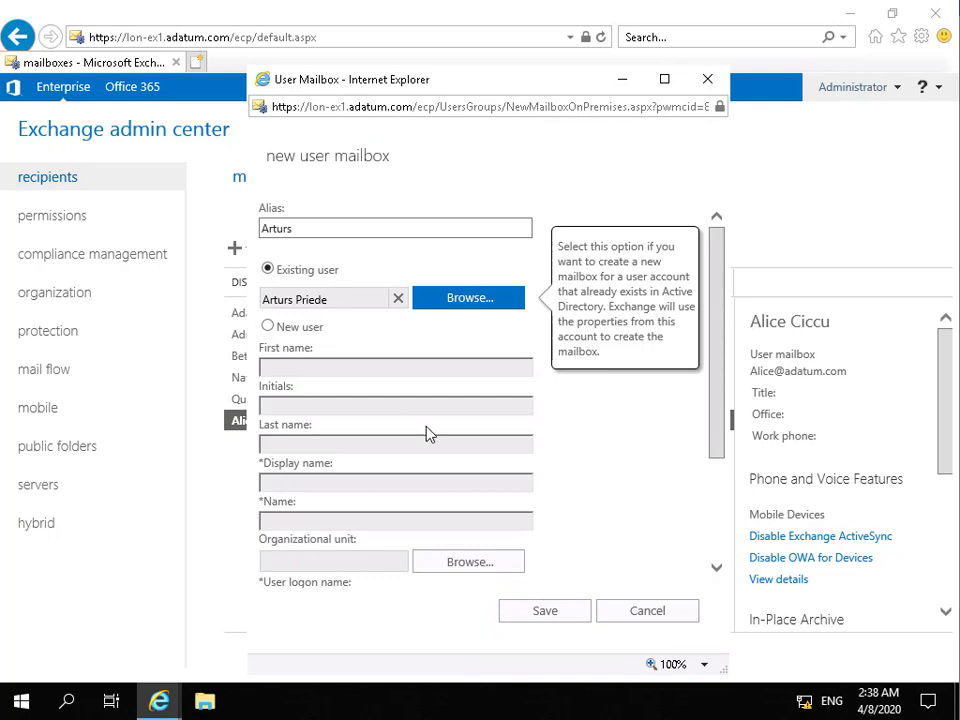
- Assign Mailbox Database 1 on LON-EX1 to the existing user's mailbox and save the mailbox
scroll(427, 433, "down", 2)
scroll(427, 433, "down", 1)
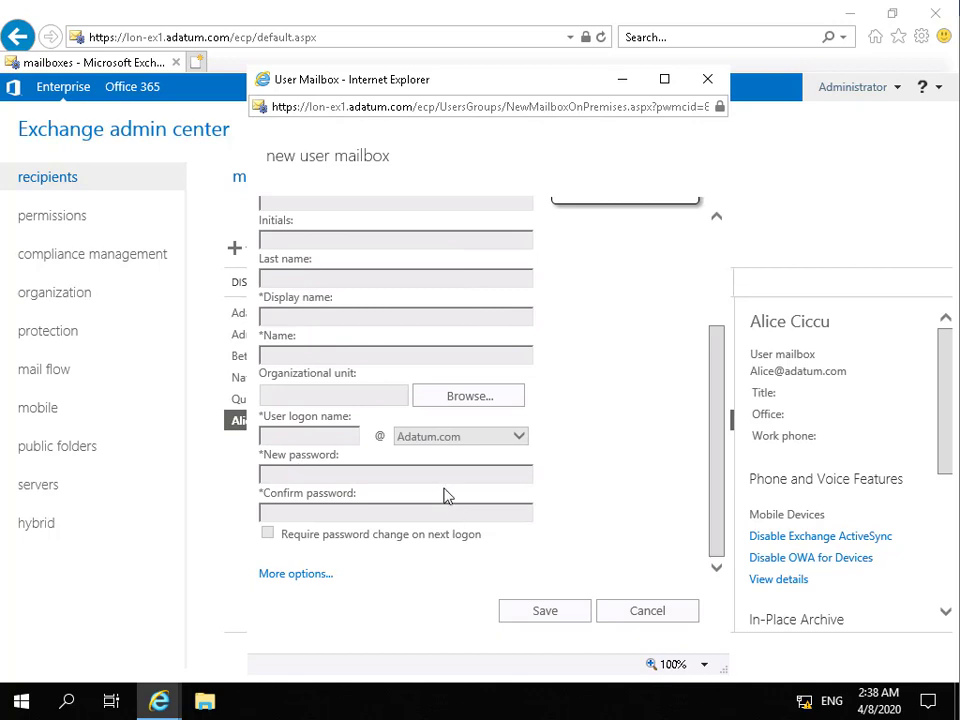
left_click(305, 574)
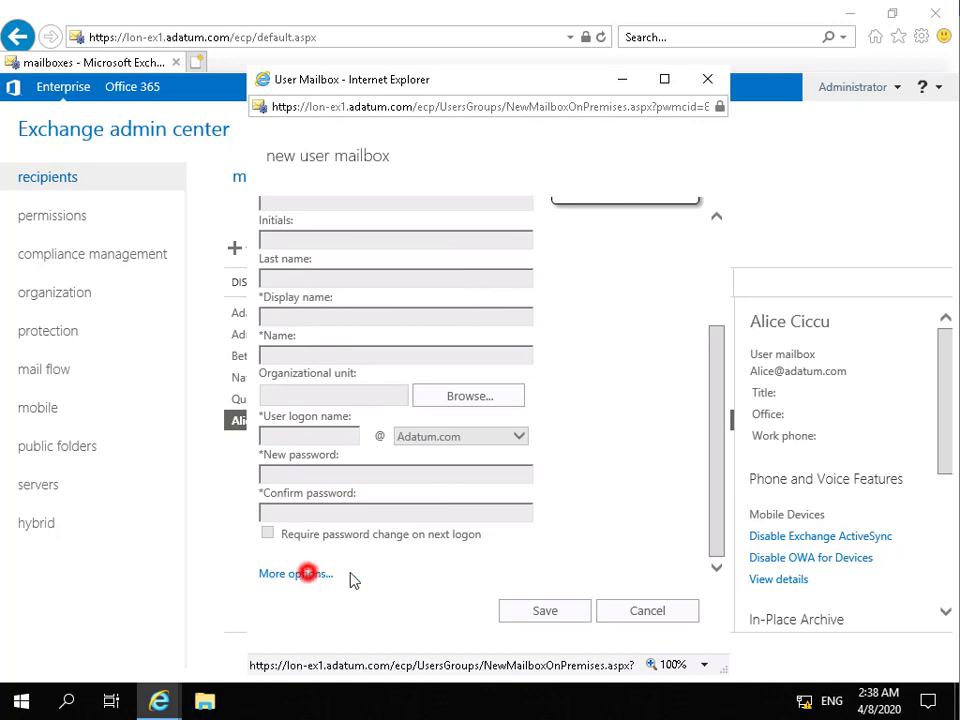
left_click(440, 562)
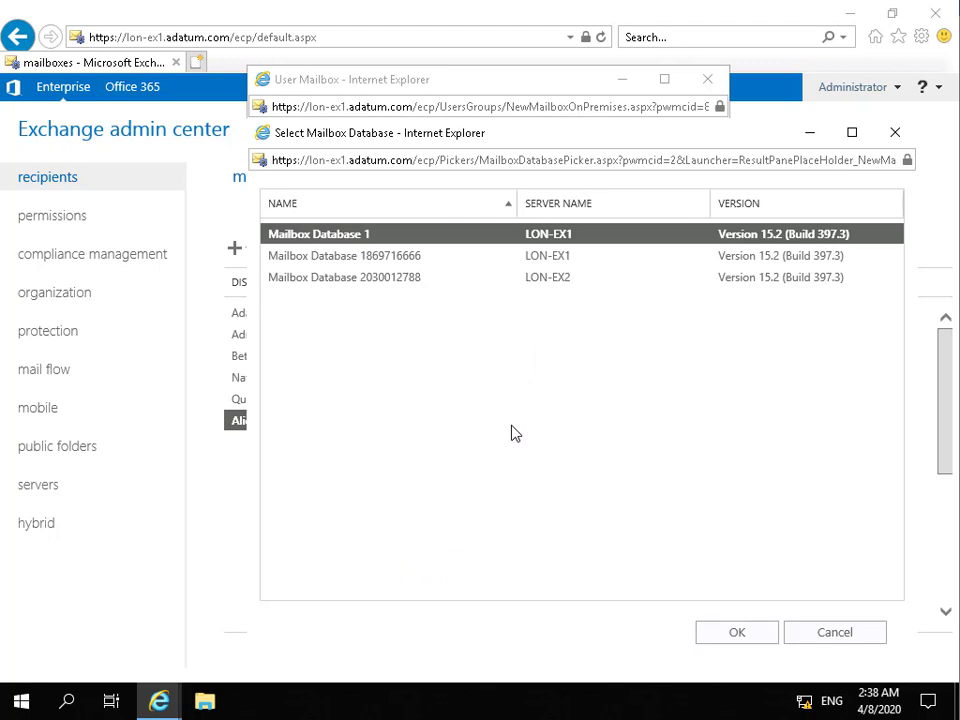
left_click(336, 233)
left_click(746, 634)
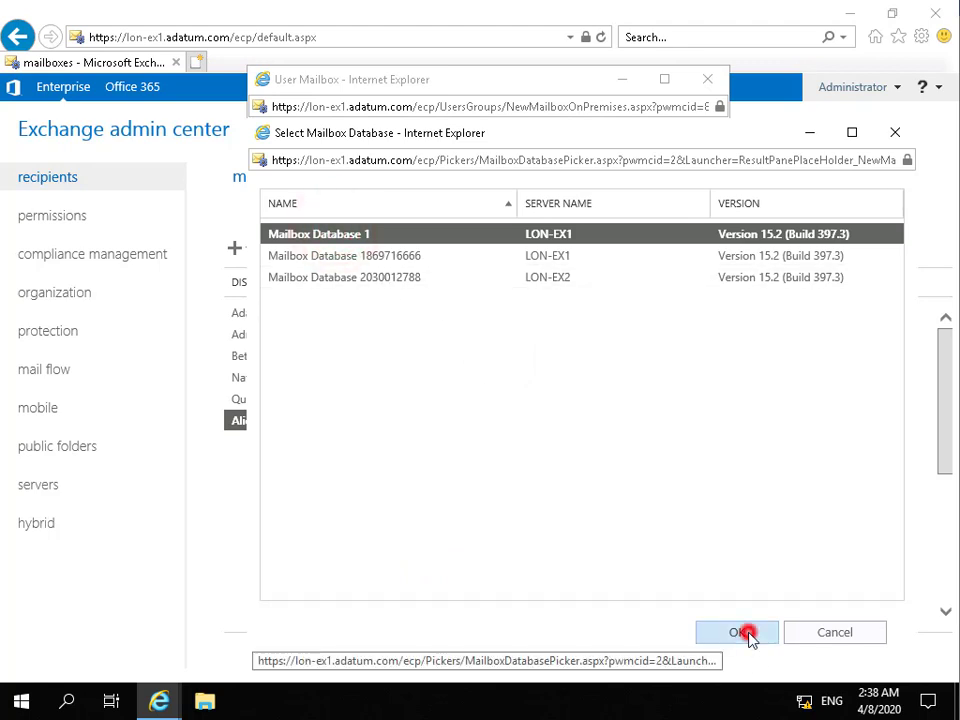
left_click(561, 620)
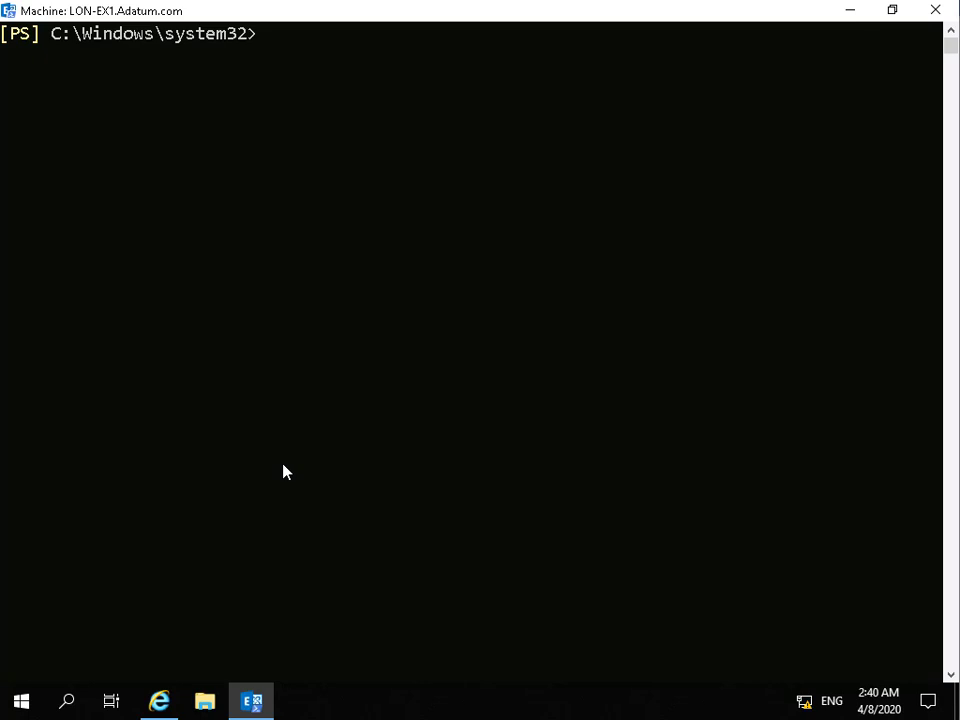
- In Exchange Management Shell, run Get-User -OrganizationalUnit Research | Enable-Mailbox -Database "Mailbox Database 1"
type("Get-User -OrganizationalUnit Research | Enable-Mailbox -Database \"Mailbox Database 1\"")
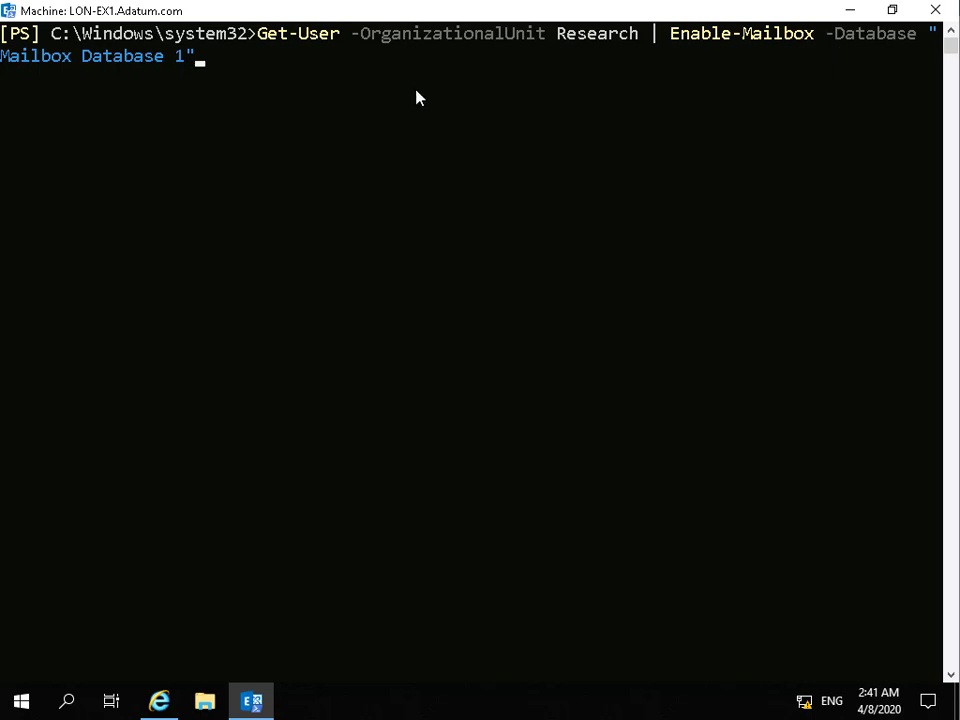
left_click(326, 100)
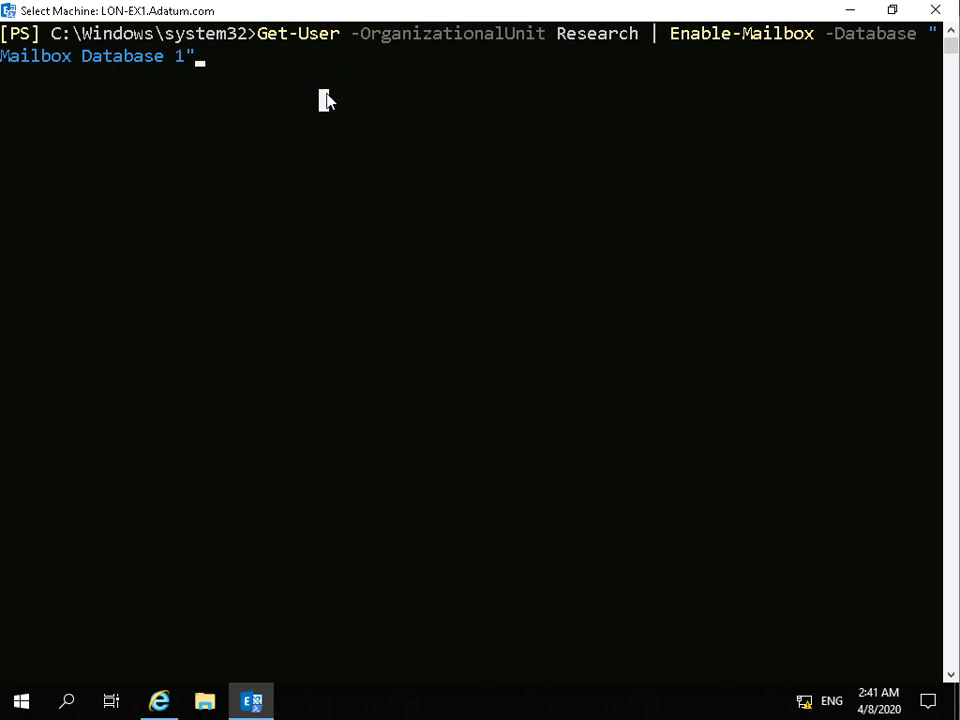
key("Return")
key("Return")
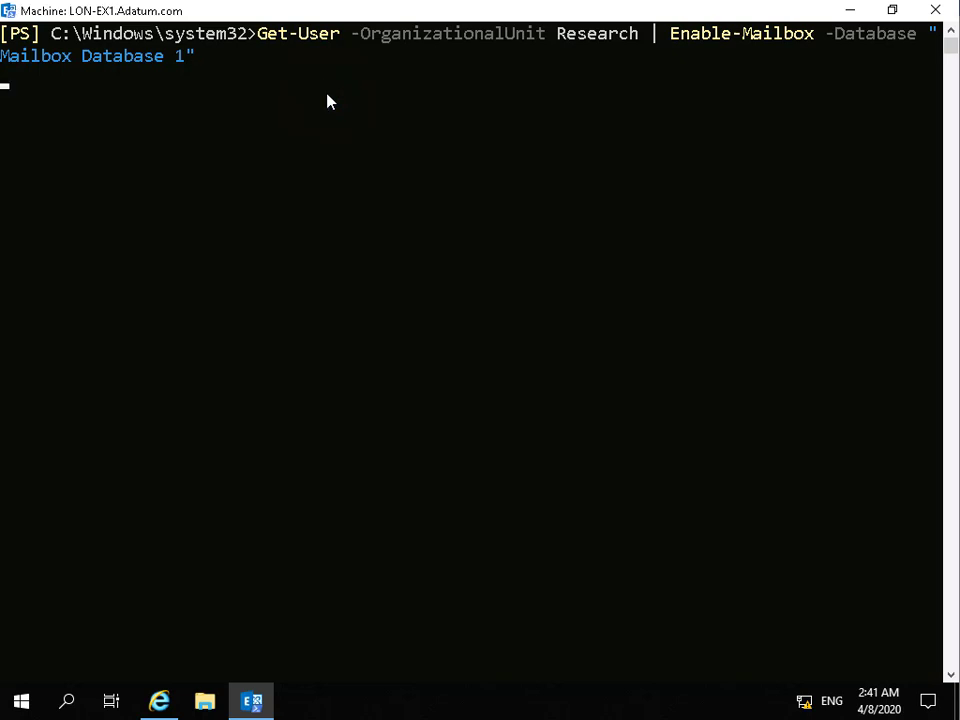